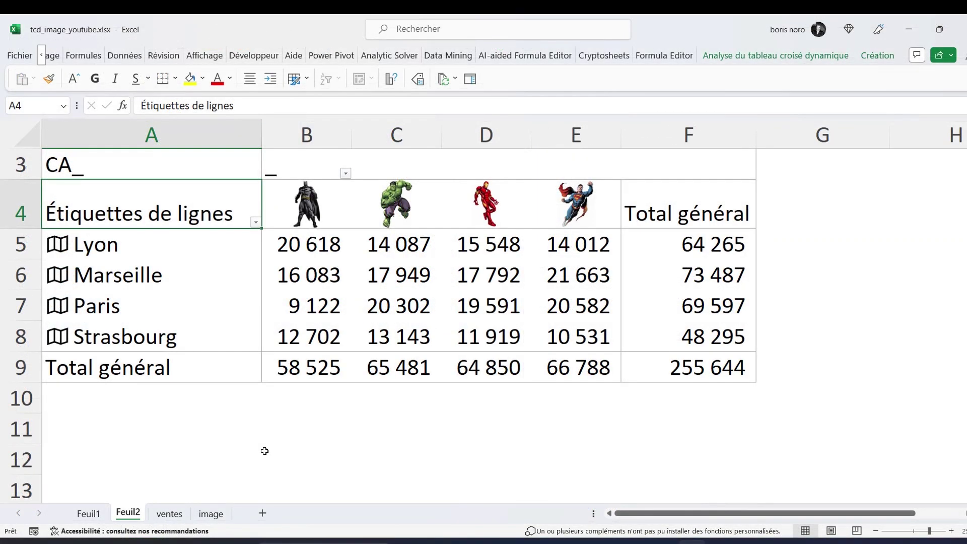
# Open the geography data card for Lyon in the finished pivot table
pyautogui.click(57, 244)
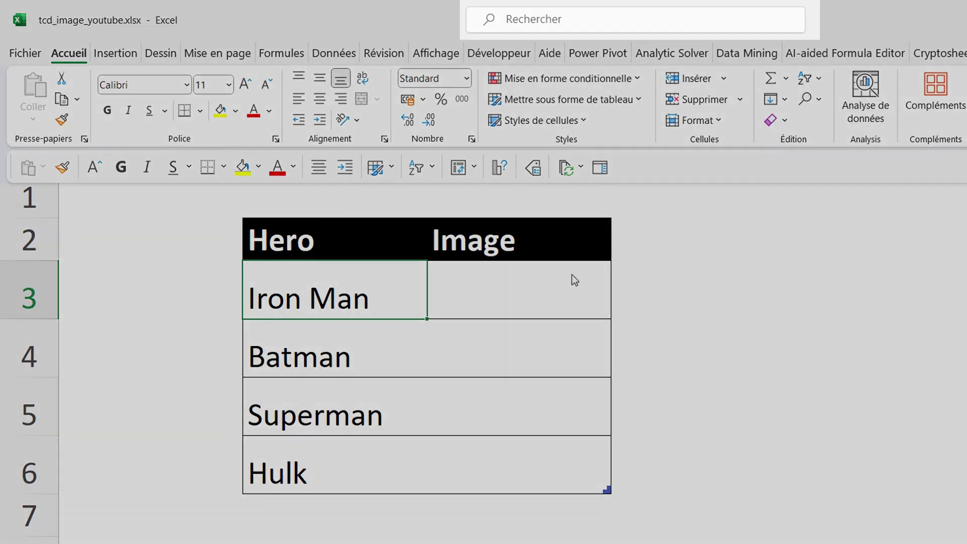
pyautogui.click(661, 23)
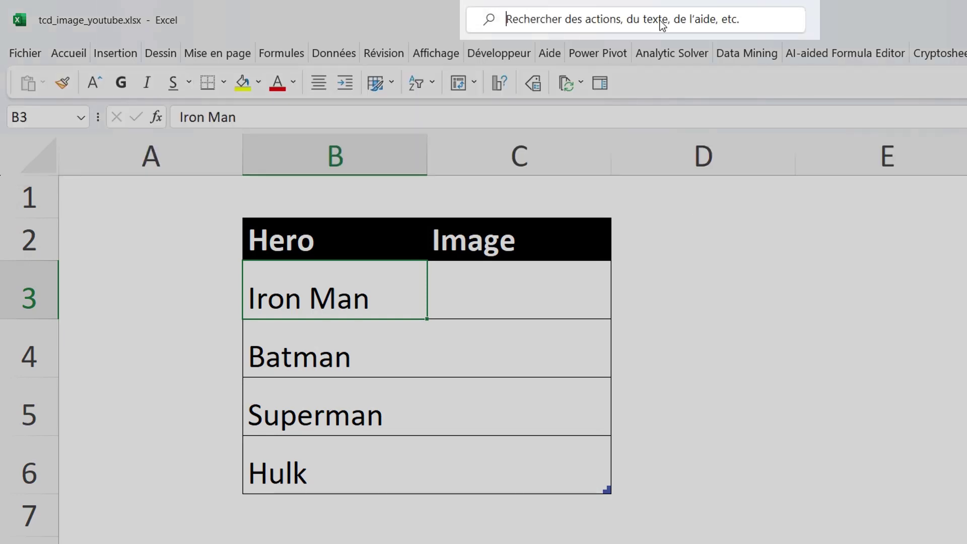
pyautogui.write('in')
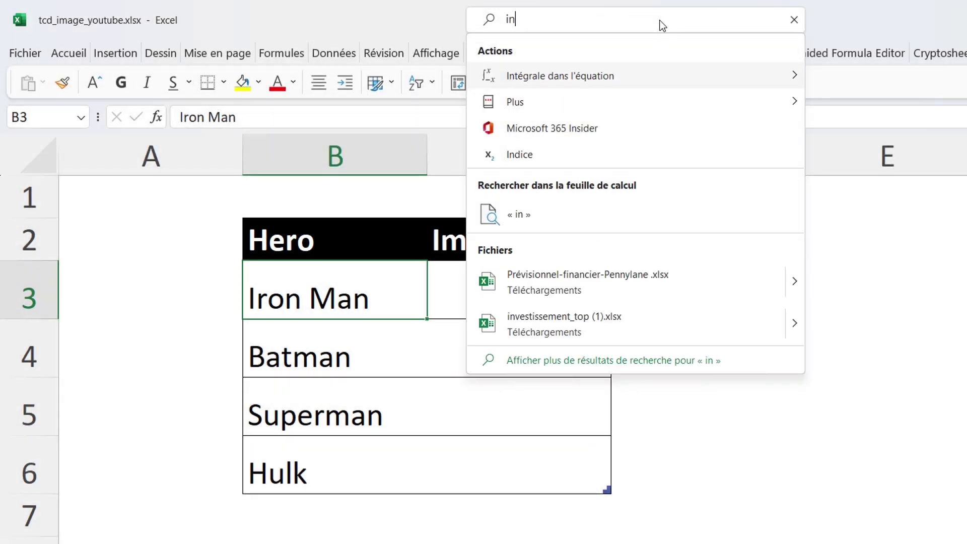
pyautogui.write('sider')
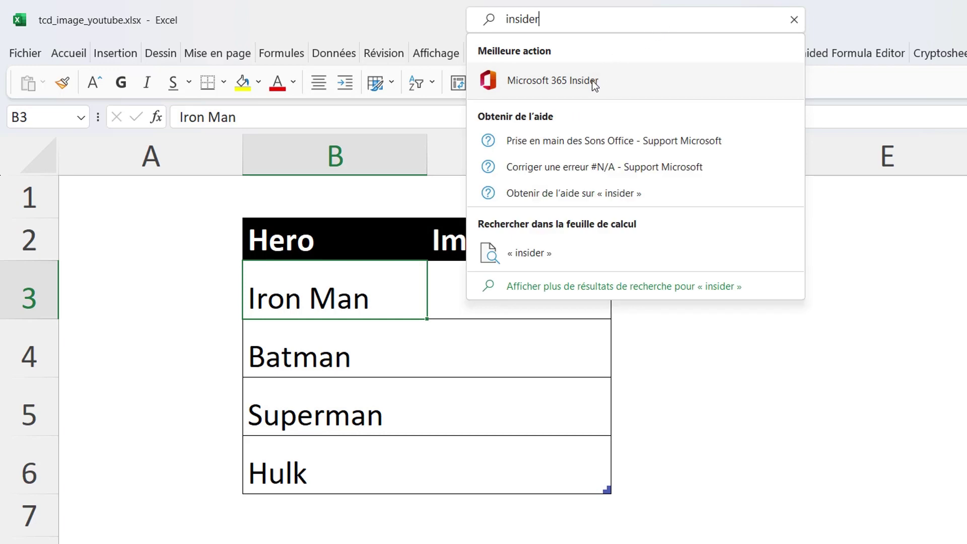
pyautogui.click(594, 82)
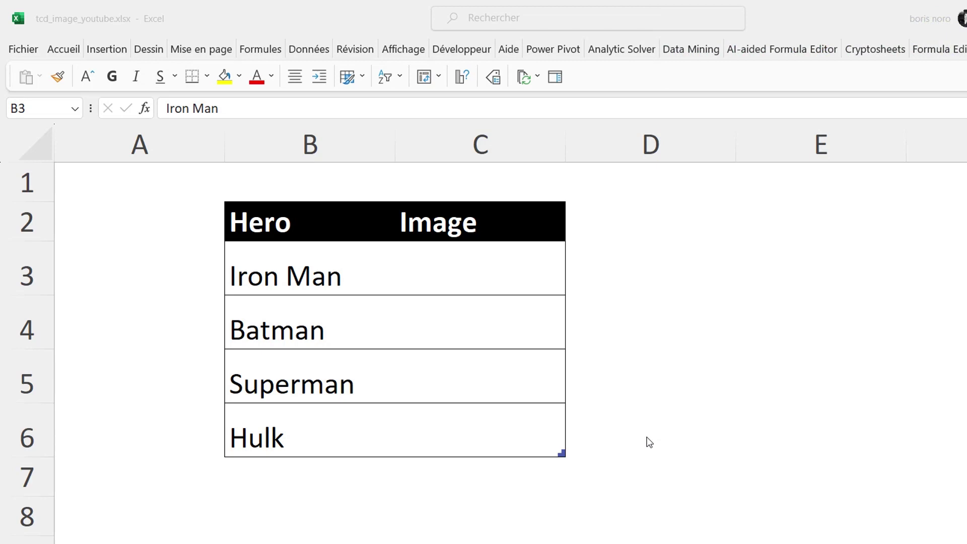
pyautogui.click(107, 50)
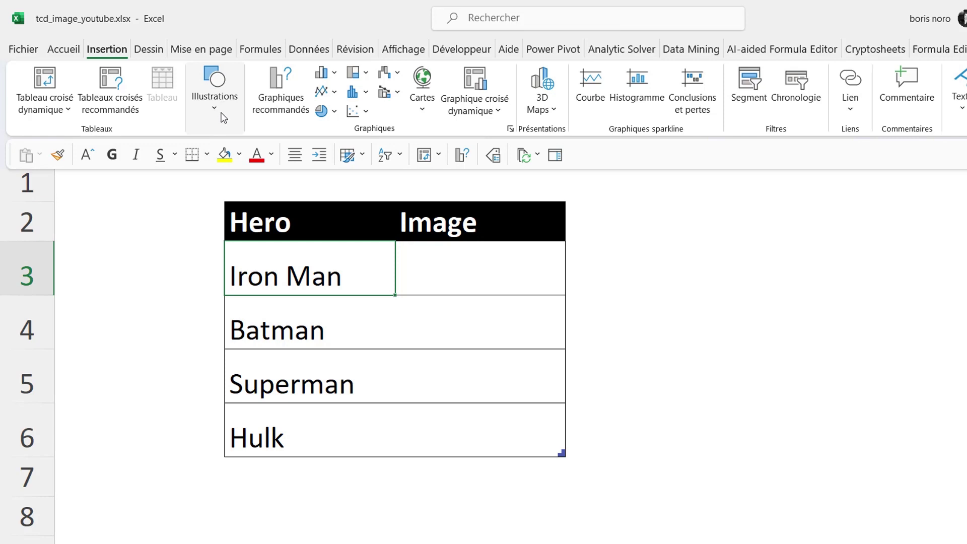
pyautogui.click(221, 114)
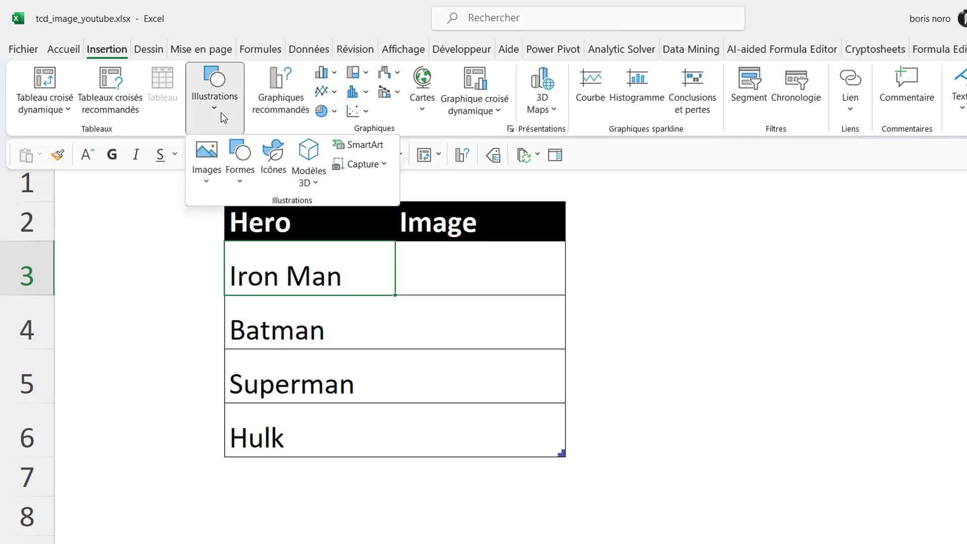
pyautogui.click(207, 188)
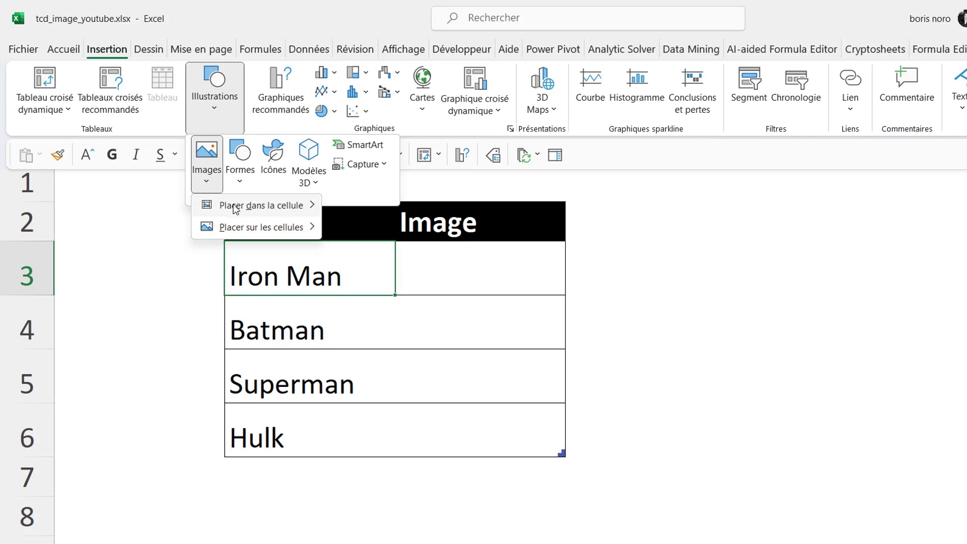
pyautogui.moveTo(259, 205)
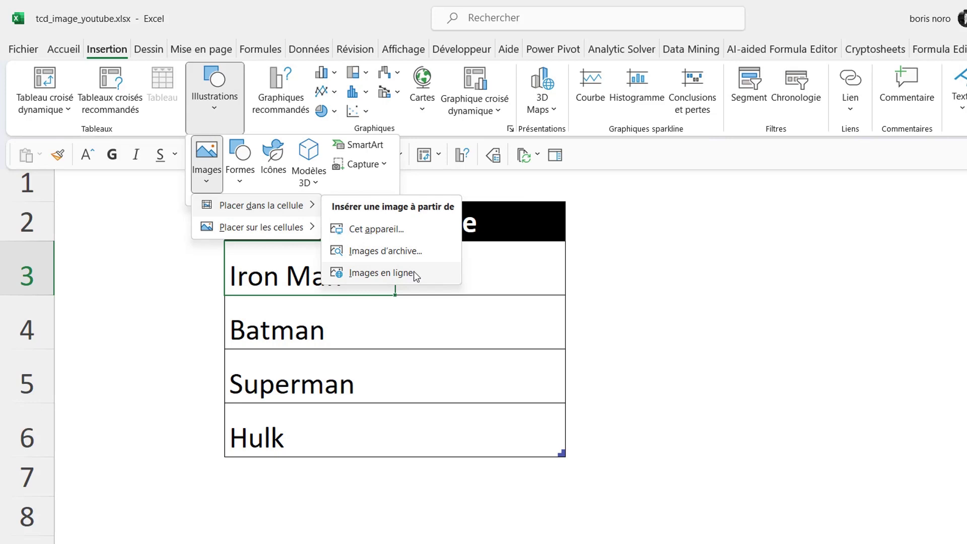
pyautogui.click(414, 275)
pyautogui.write('iron man comics')
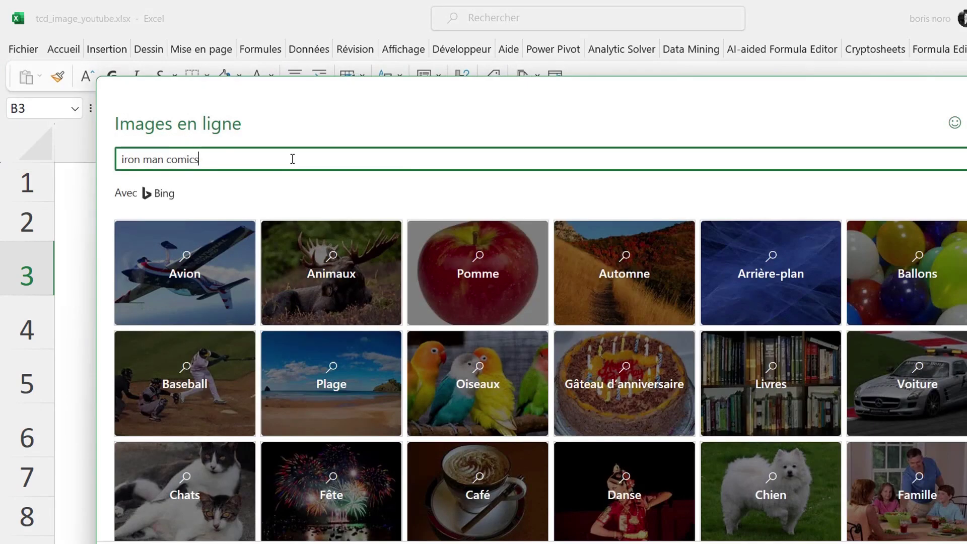
pyautogui.press('Return')
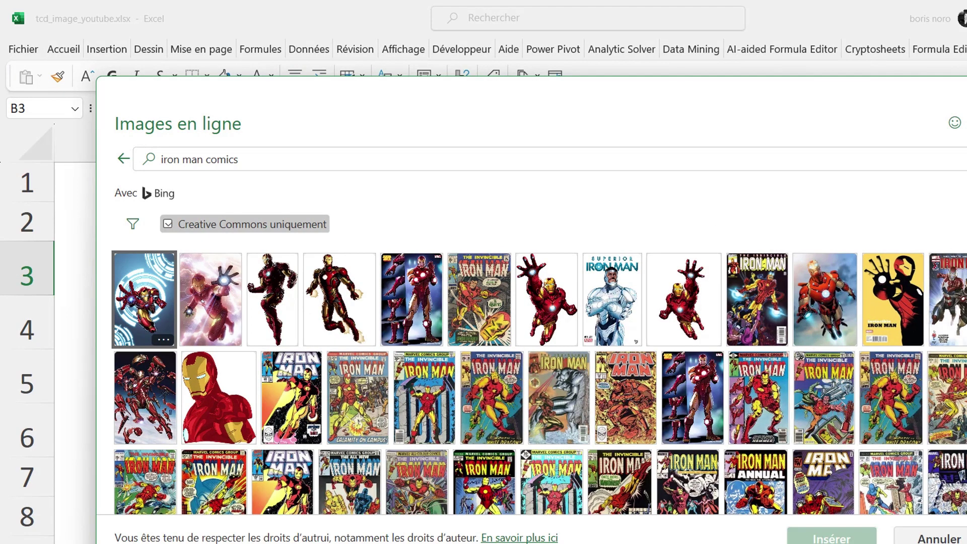
pyautogui.press('Escape')
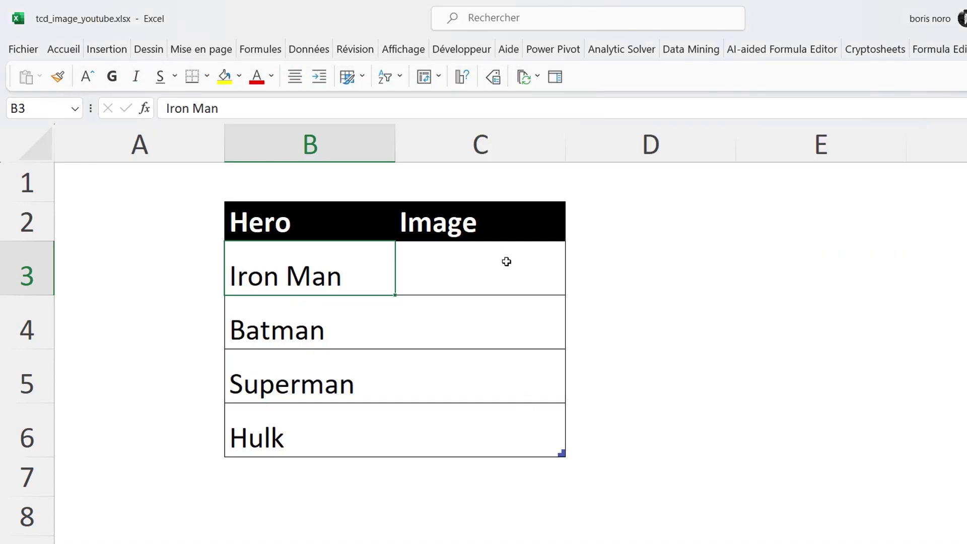
pyautogui.click(496, 264)
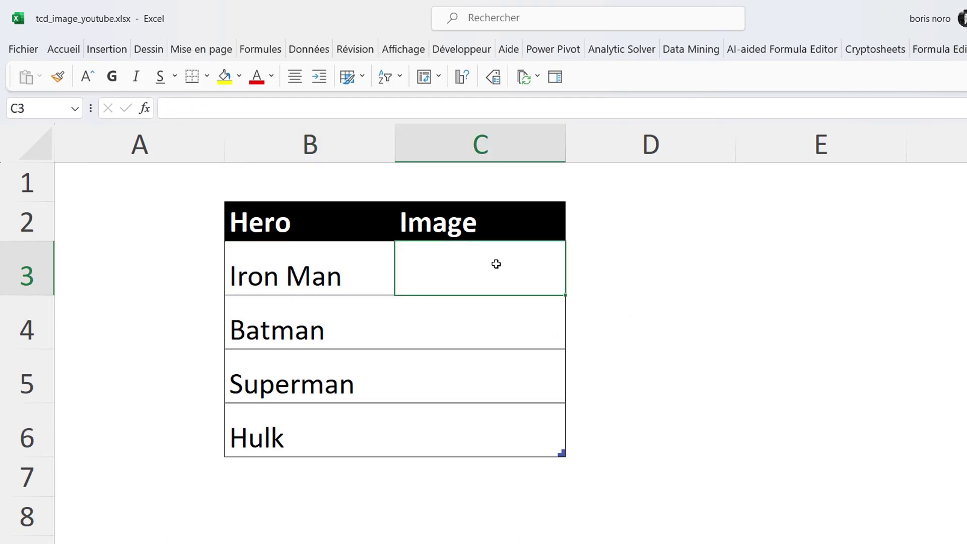
# Place iron man.jpg from this computer inside cell C3 using Placer dans la cellule
pyautogui.click(115, 48)
pyautogui.click(213, 111)
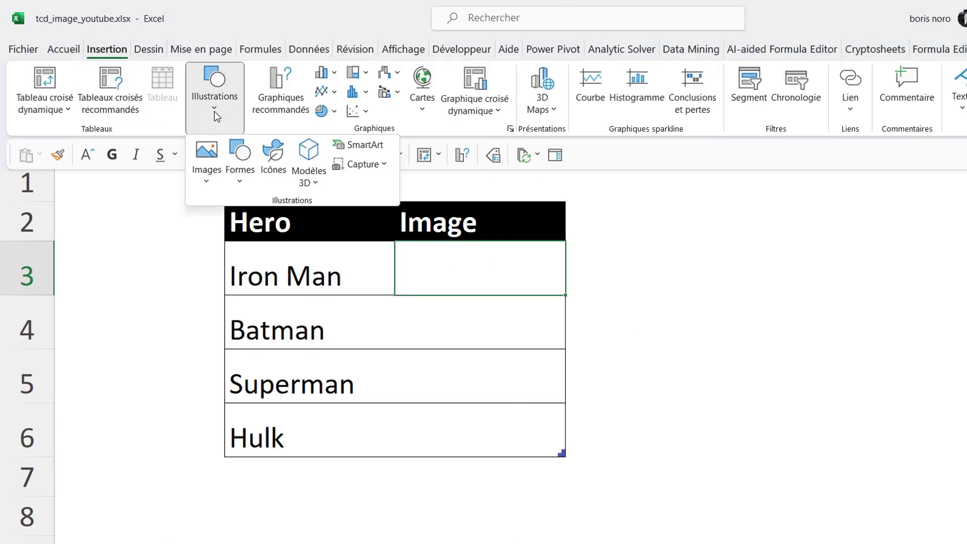
pyautogui.click(207, 182)
pyautogui.moveTo(260, 204)
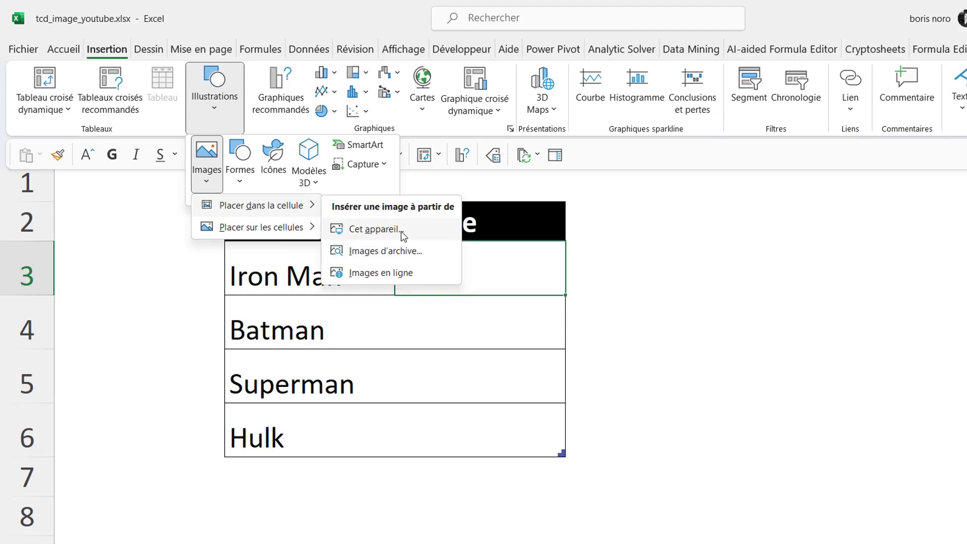
pyautogui.click(393, 231)
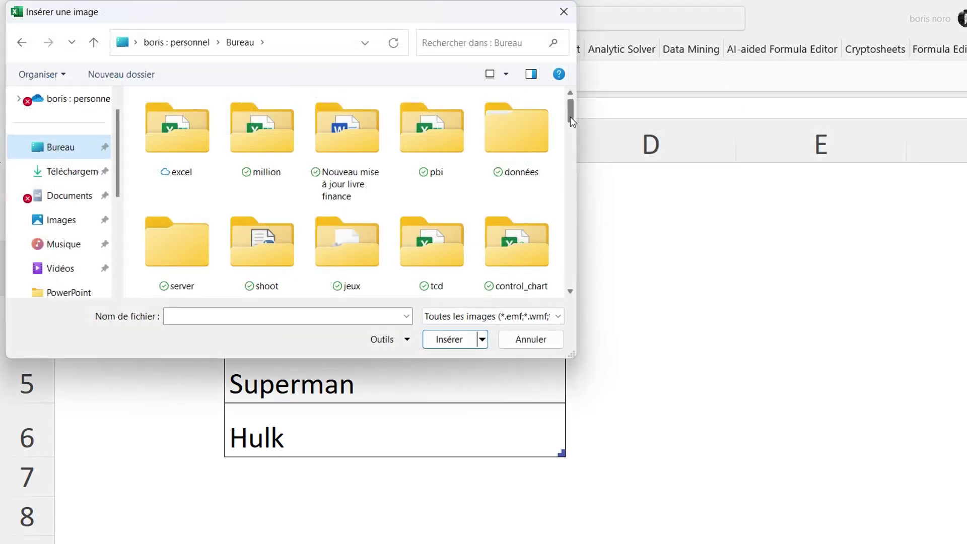
pyautogui.moveTo(570, 116); pyautogui.dragTo(570, 272)
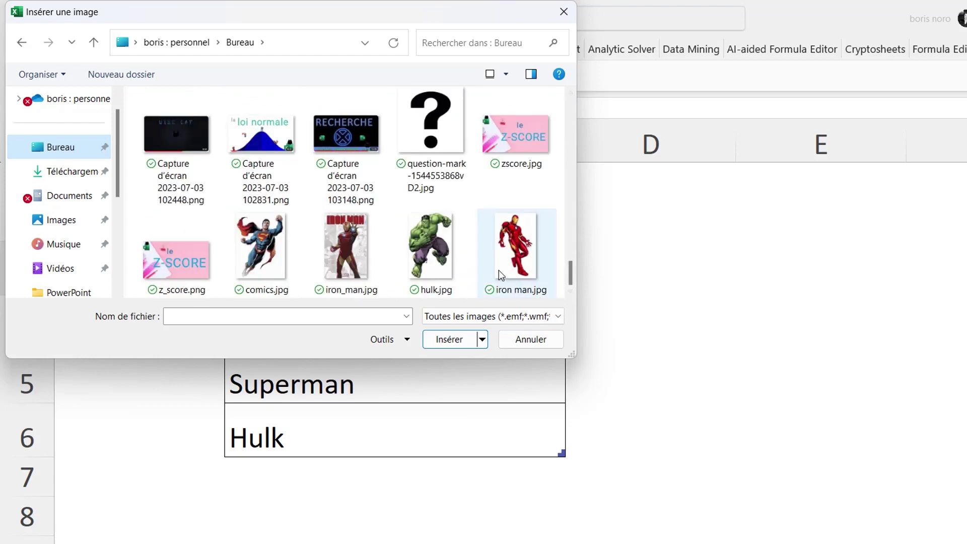
pyautogui.doubleClick(514, 267)
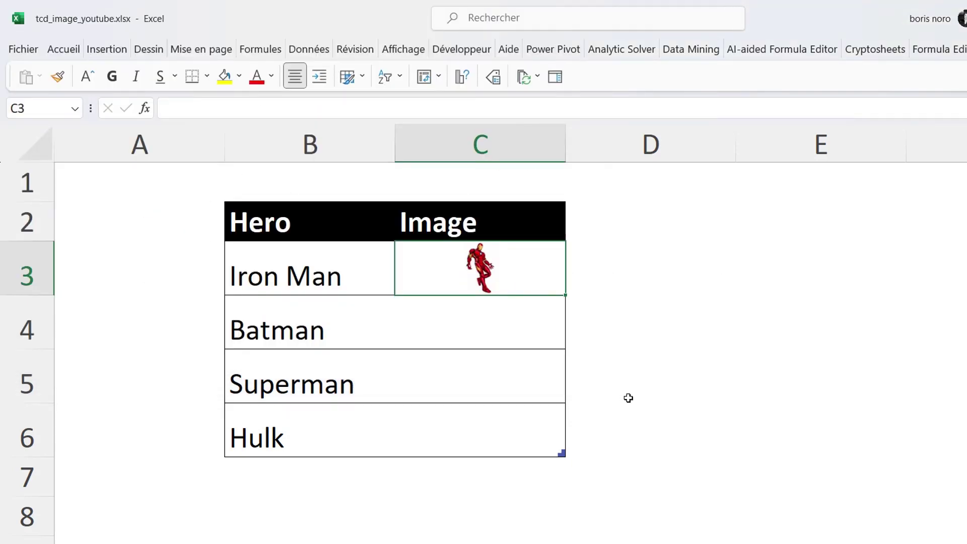
pyautogui.click(509, 325)
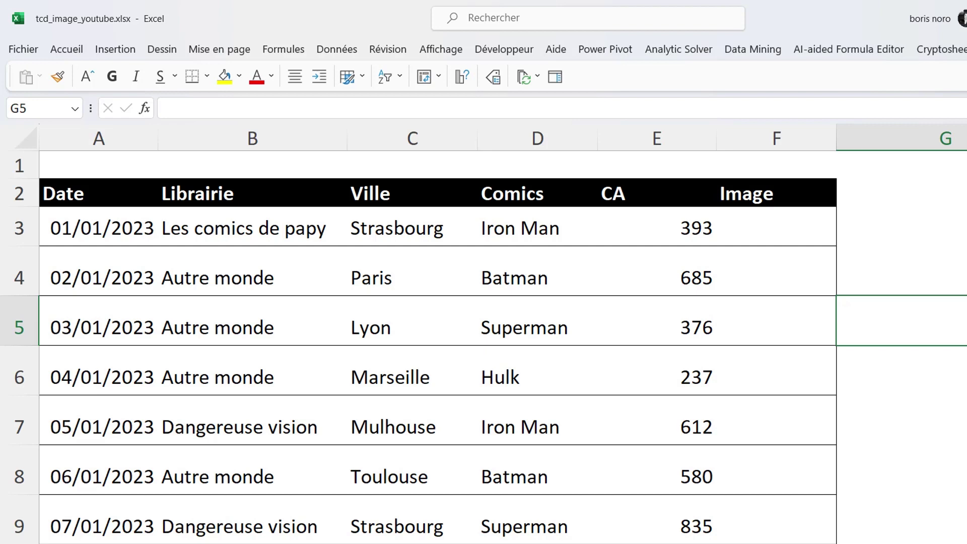
pyautogui.moveTo(761, 231); pyautogui.dragTo(761, 534)
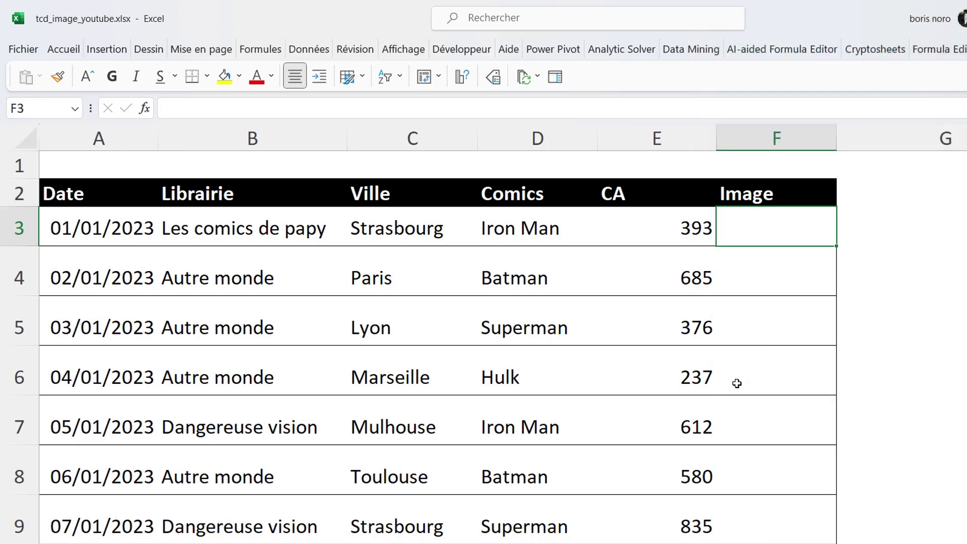
pyautogui.write('=RECHERCHEX(')
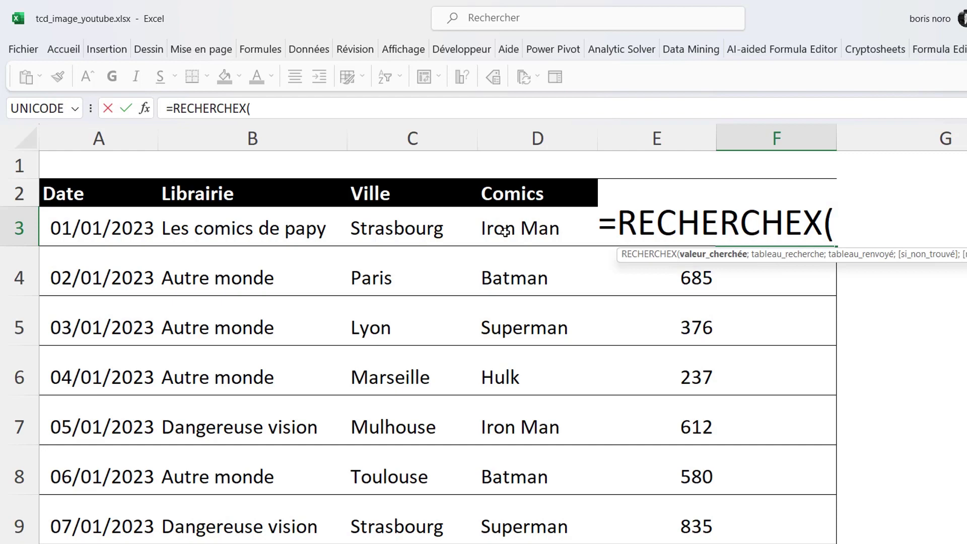
pyautogui.click(505, 232)
pyautogui.write(';')
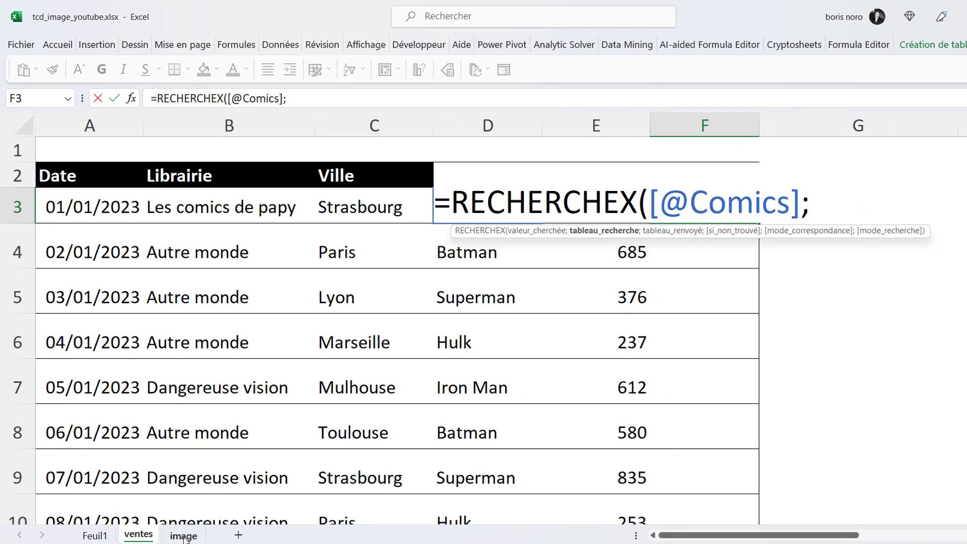
pyautogui.click(183, 537)
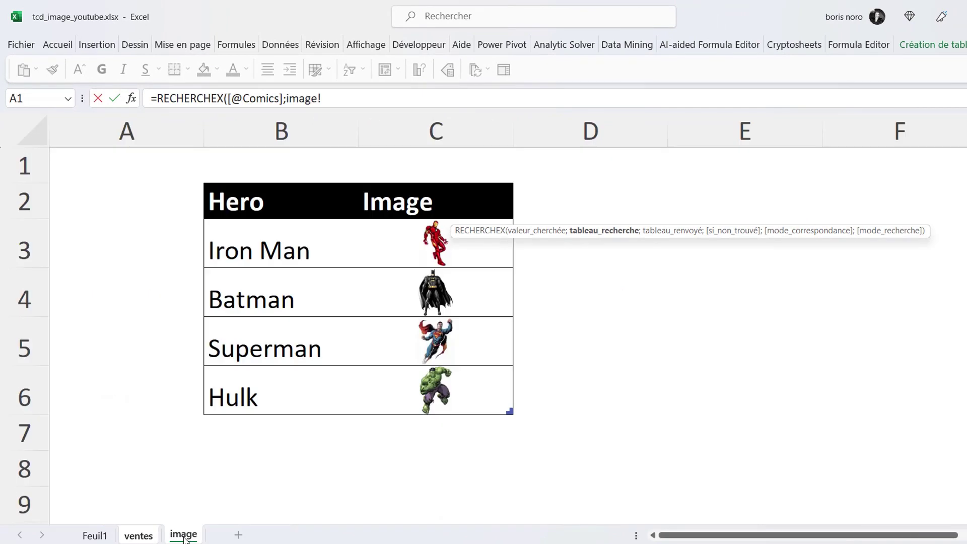
pyautogui.click(269, 185)
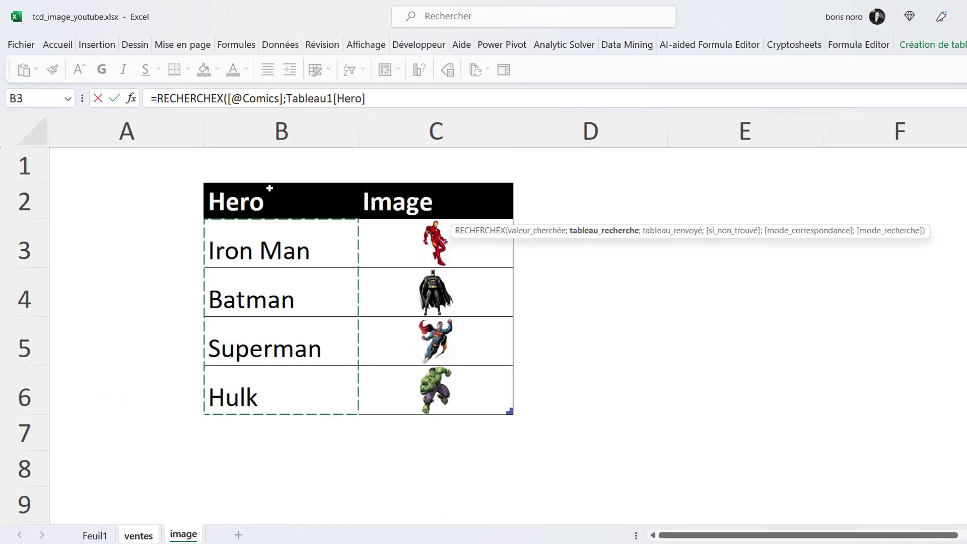
pyautogui.write(';')
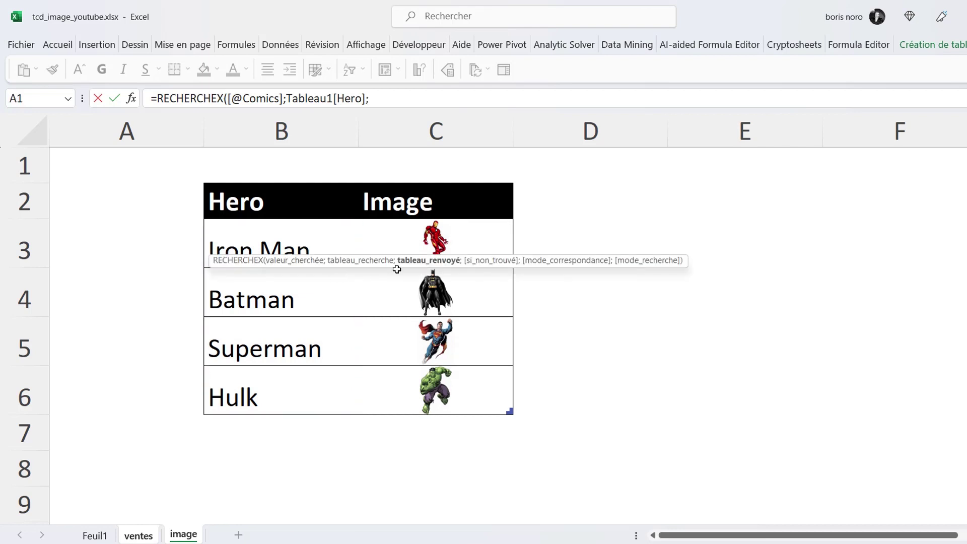
pyautogui.click(405, 182)
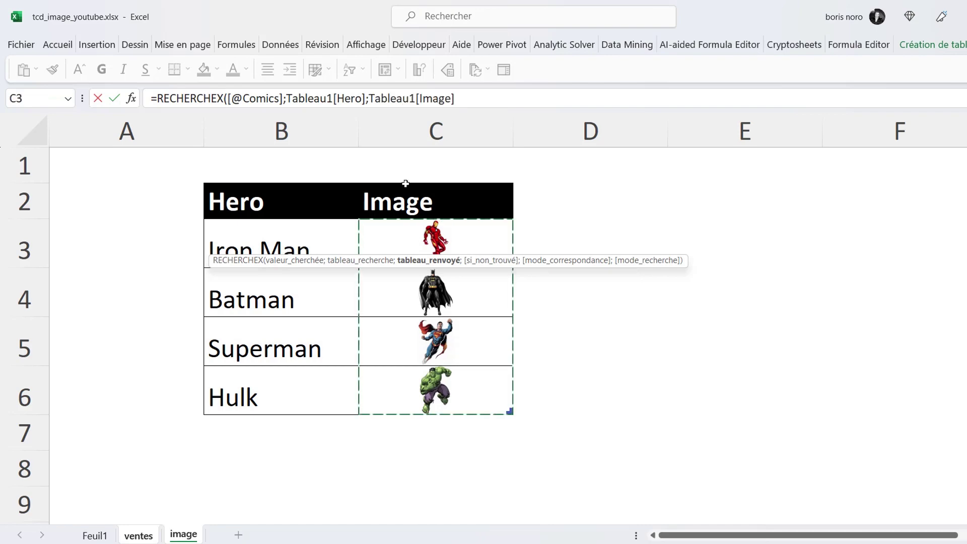
pyautogui.press('Return')
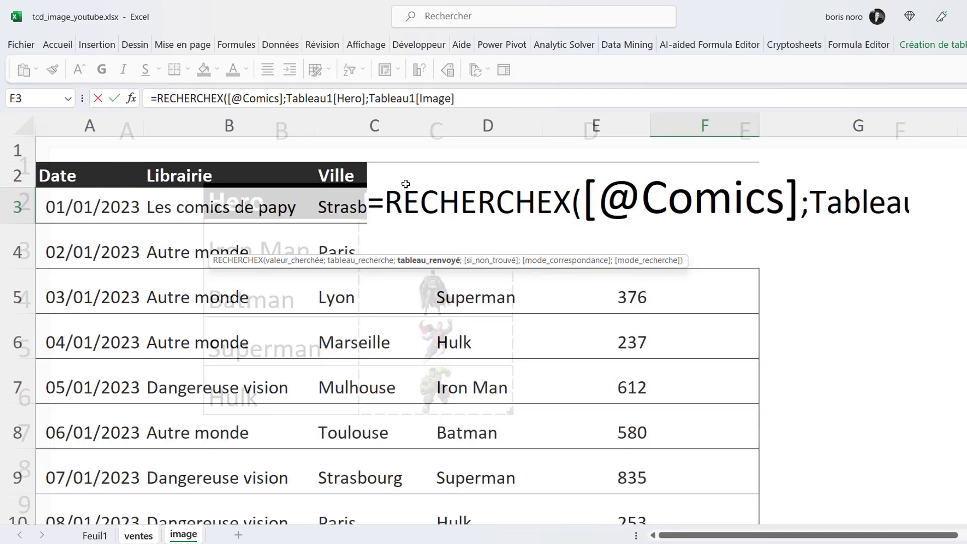
pyautogui.click(736, 212)
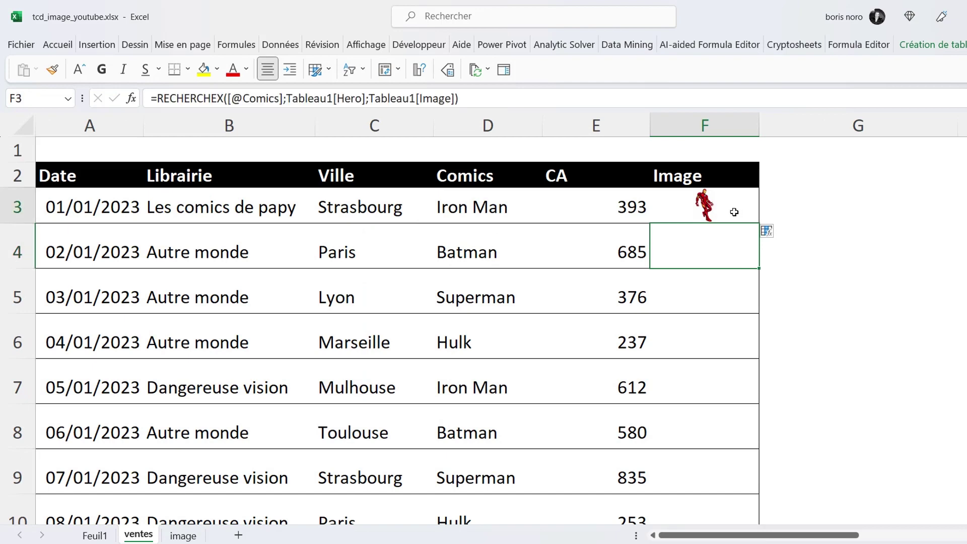
# Overwrite all cells of the Image column with the picture lookup formula
pyautogui.click(772, 232)
pyautogui.click(781, 252)
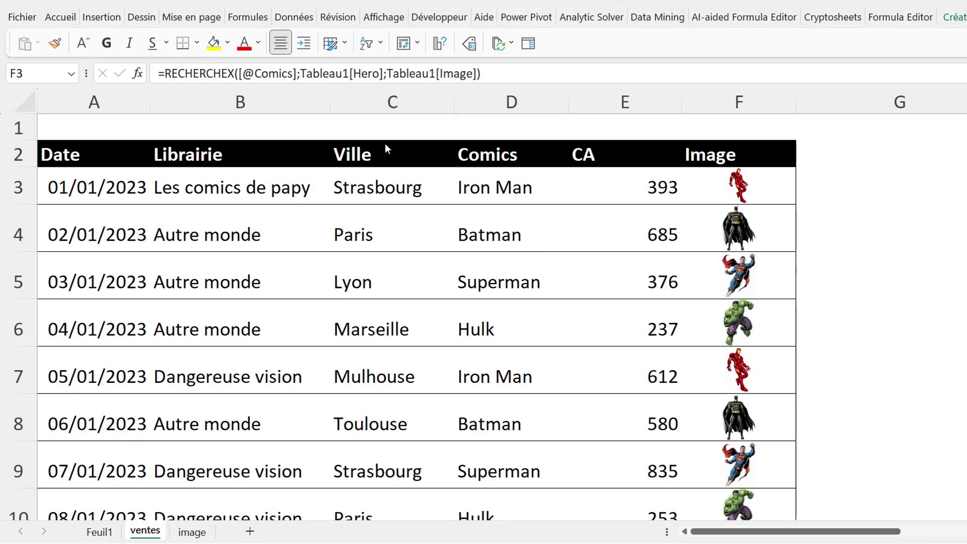
pyautogui.click(387, 145)
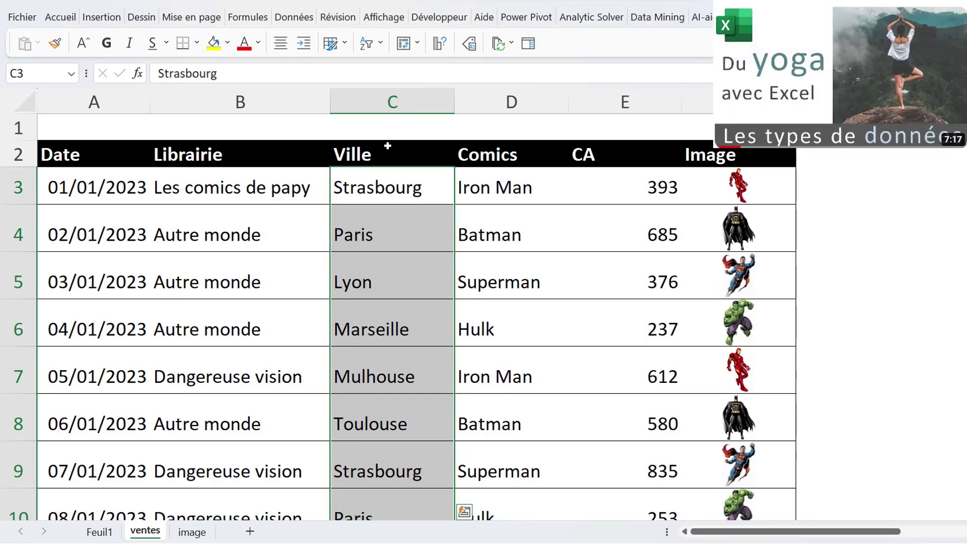
# Convert the selected Ville cities to the Données géographiques data type
pyautogui.click(296, 20)
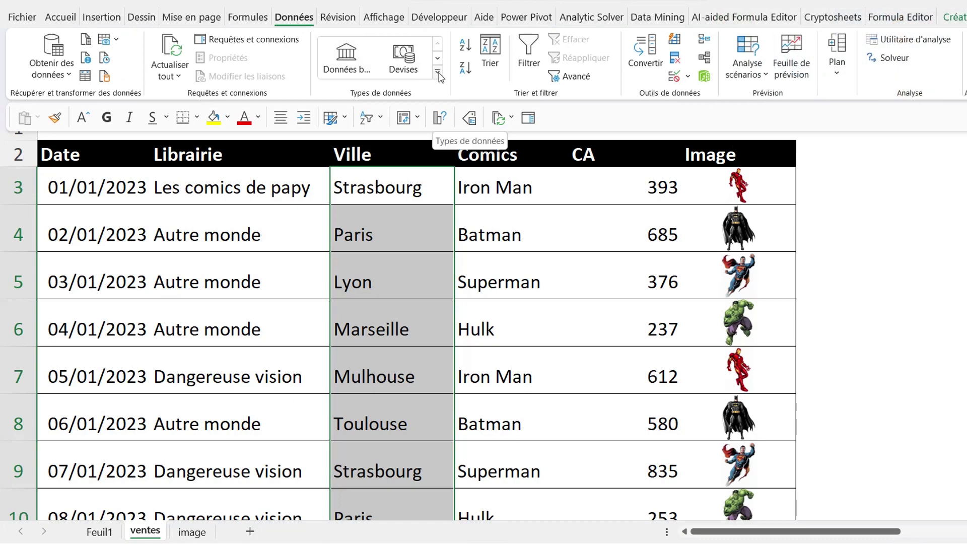
pyautogui.click(437, 74)
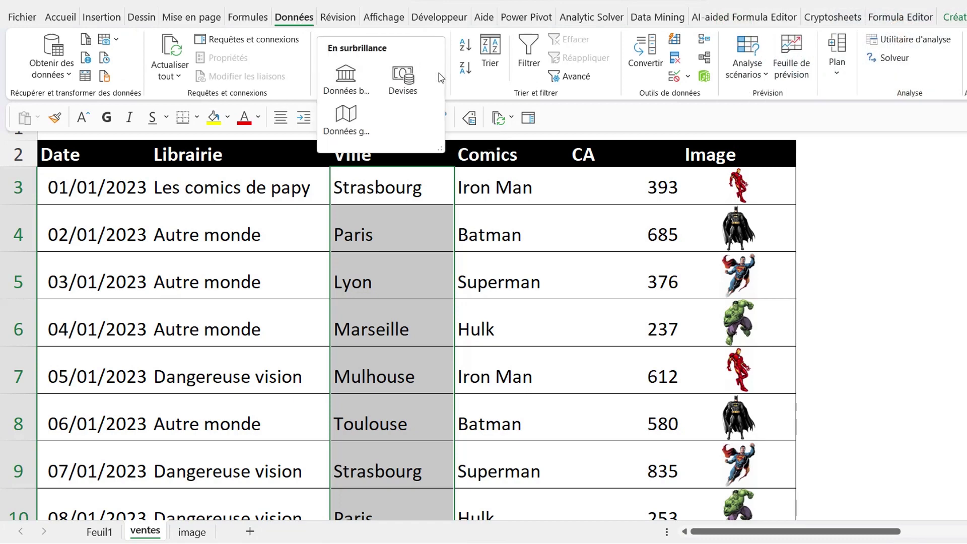
pyautogui.click(342, 123)
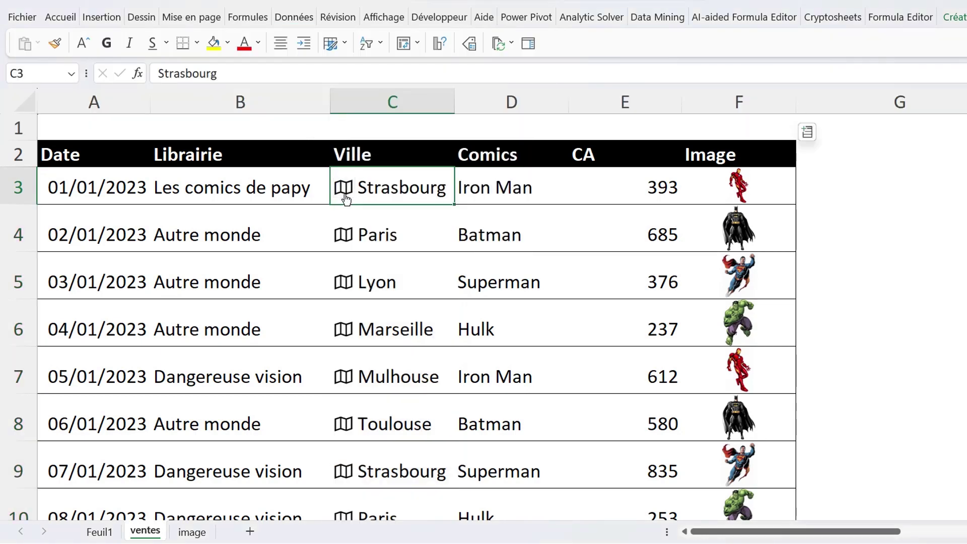
# View Strasbourg's geography card with region, population and coordinates, then close it
pyautogui.click(345, 193)
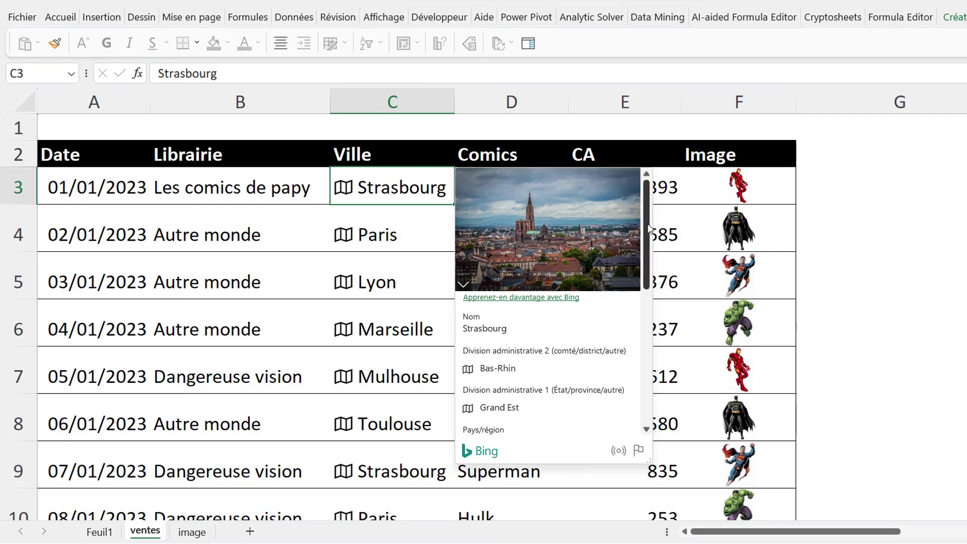
pyautogui.moveTo(648, 229); pyautogui.dragTo(647, 237)
pyautogui.moveTo(643, 243); pyautogui.dragTo(634, 358)
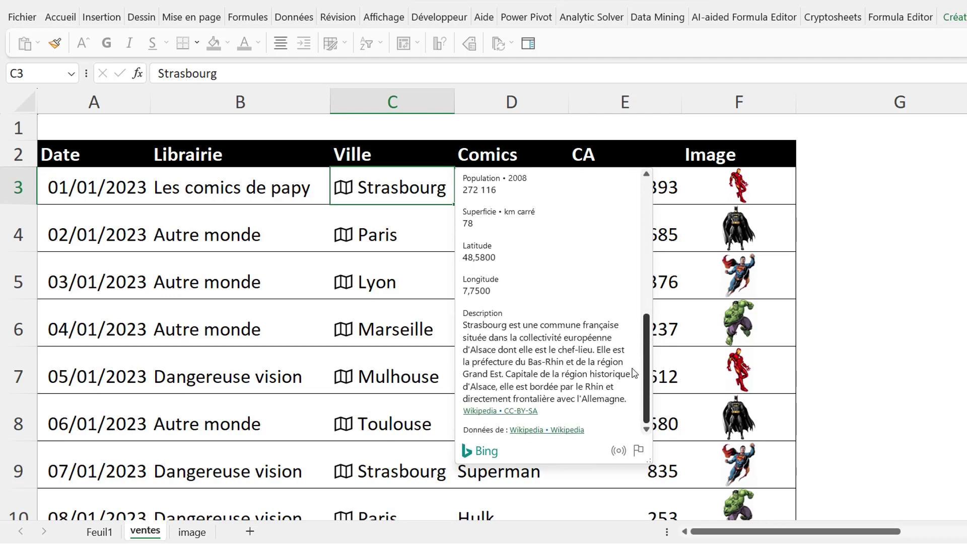
pyautogui.press('Escape')
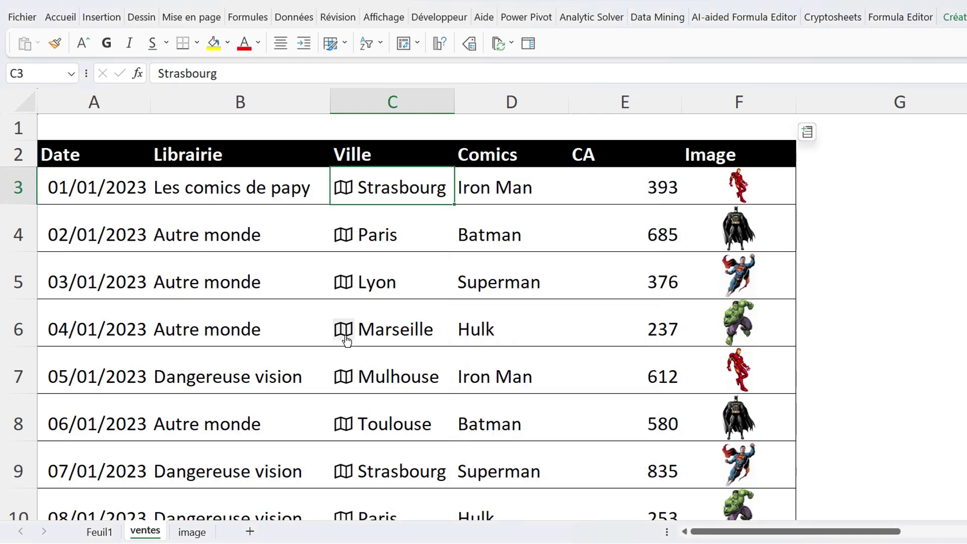
pyautogui.click(343, 330)
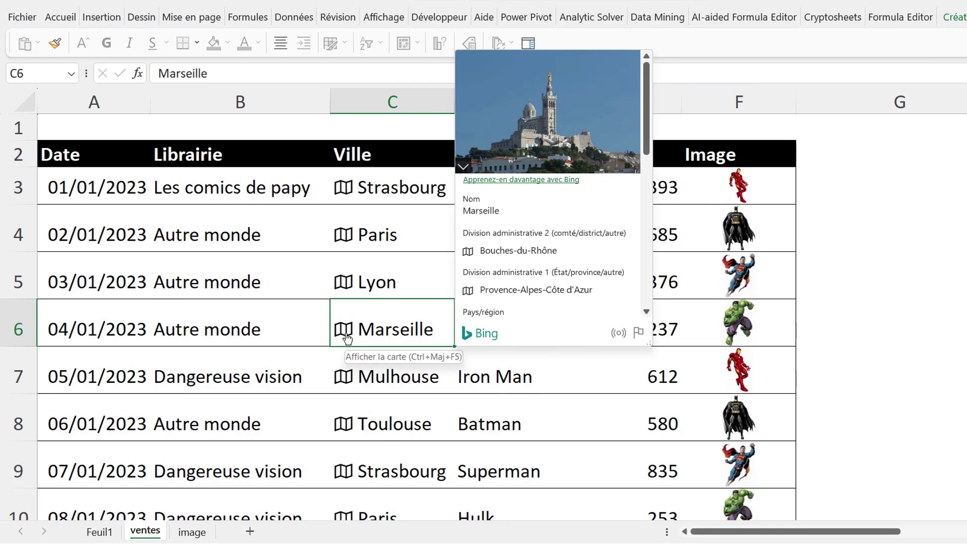
pyautogui.press('Escape')
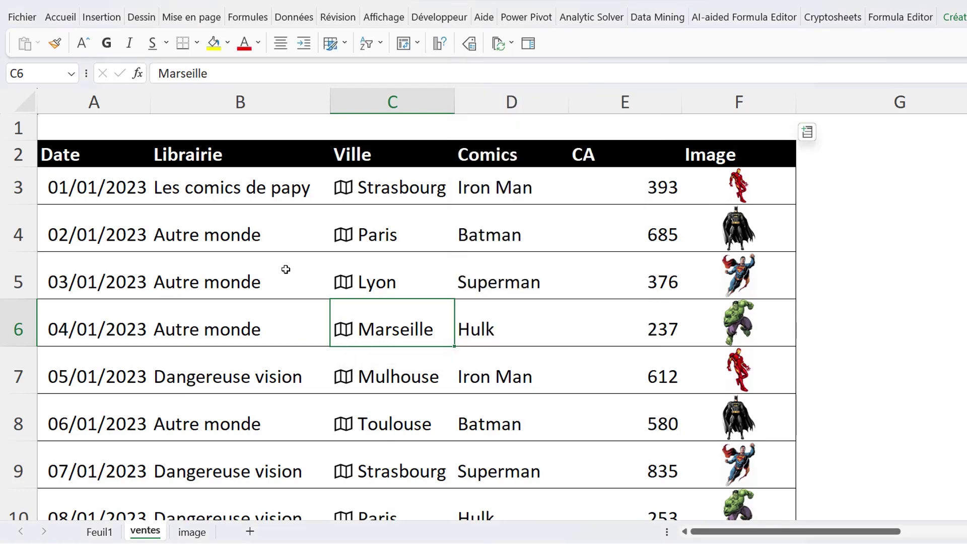
pyautogui.click(125, 233)
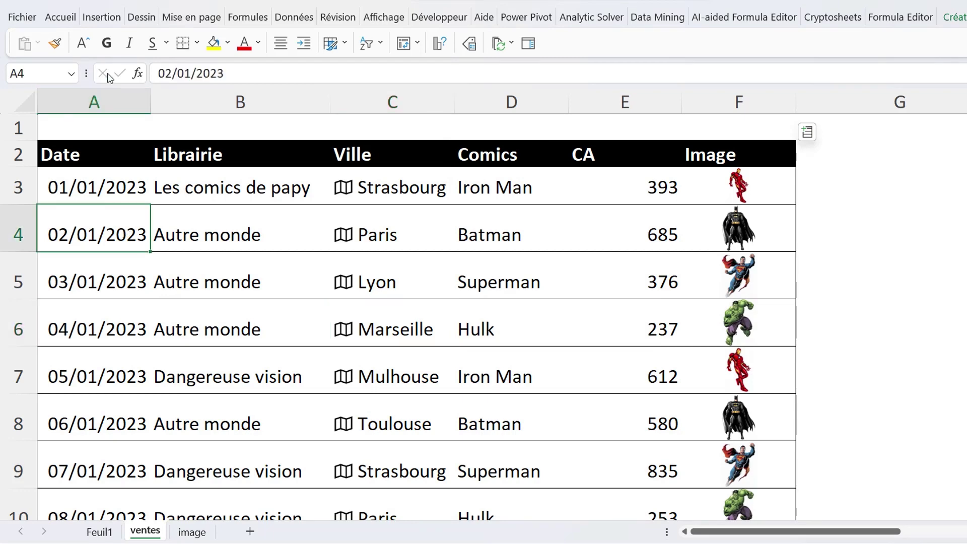
# Insert a pivot table from the sales table onto a new worksheet, Feuil2
pyautogui.click(102, 17)
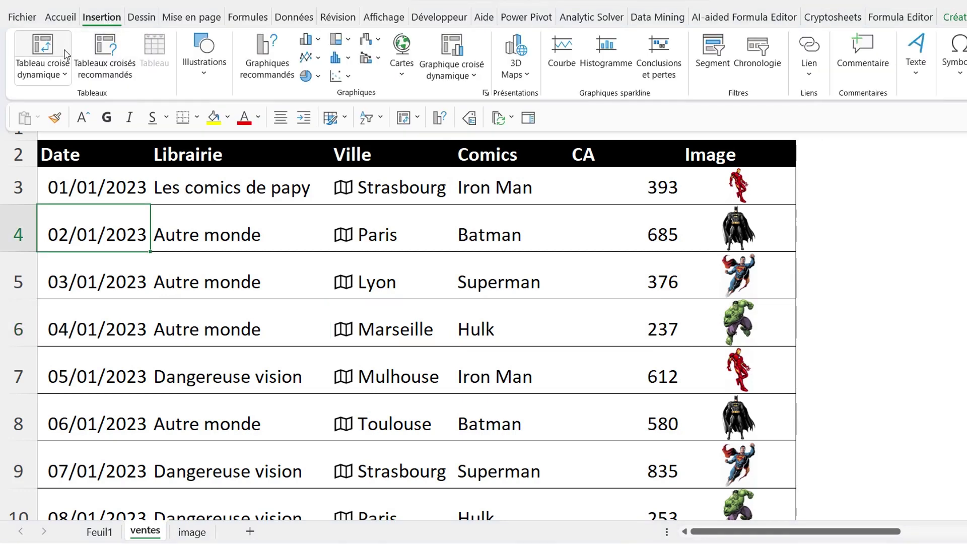
pyautogui.click(59, 75)
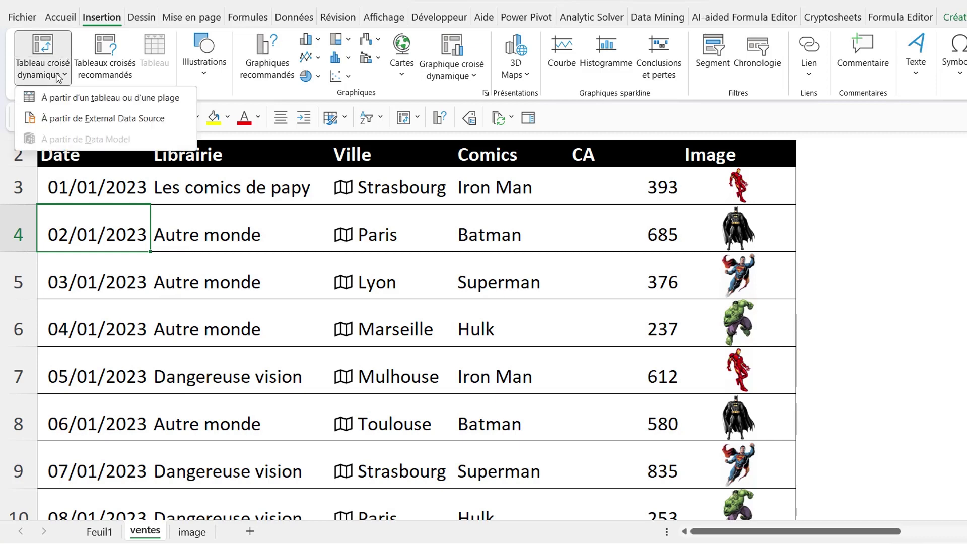
pyautogui.click(96, 98)
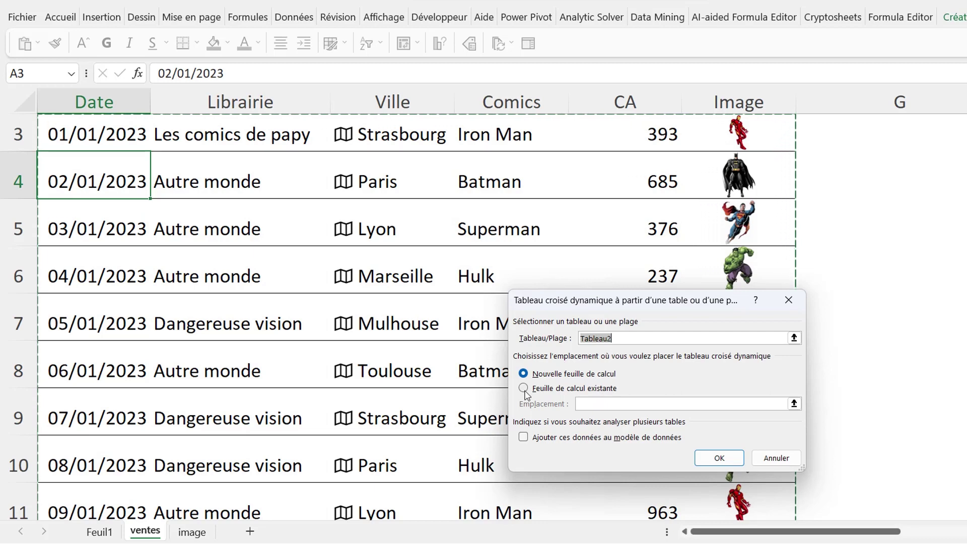
pyautogui.click(717, 458)
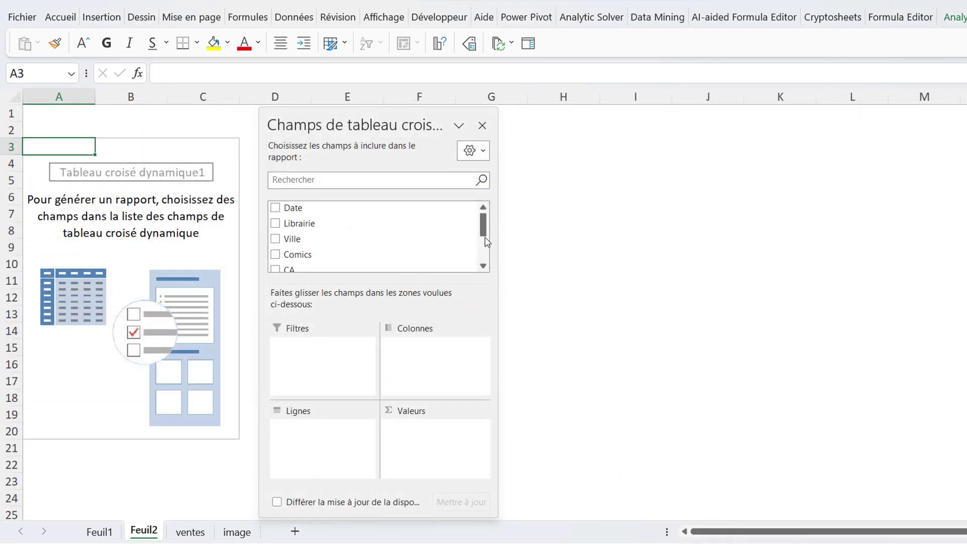
# Add Image as pivot rows and CA as summed values, then drag Ville toward Lignes
pyautogui.moveTo(485, 226); pyautogui.dragTo(484, 237)
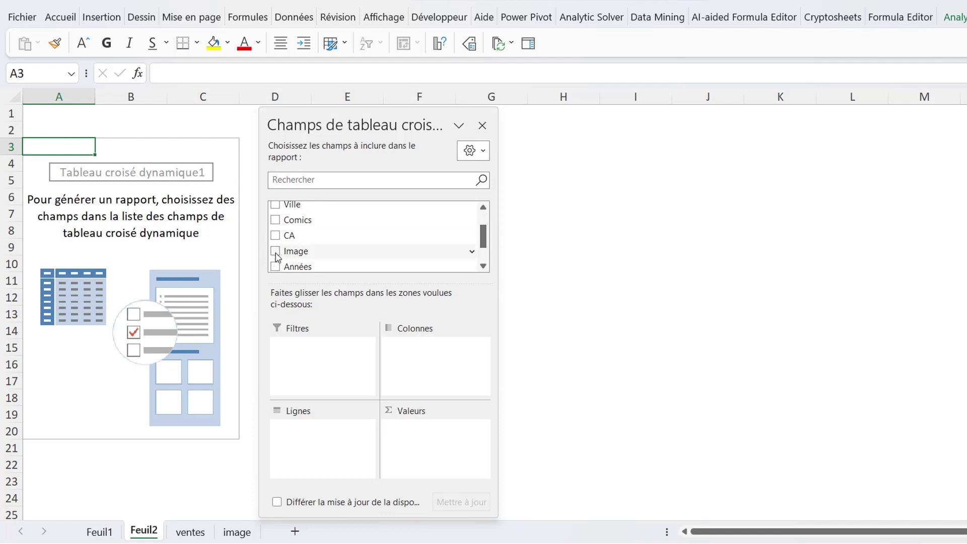
pyautogui.click(276, 253)
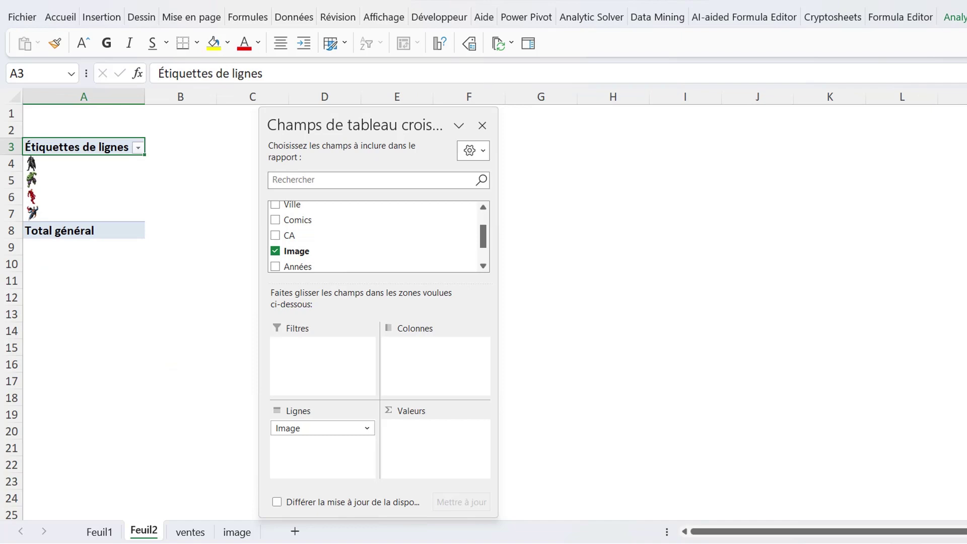
pyautogui.scroll(5, 379, 118)
pyautogui.moveTo(379, 118); pyautogui.dragTo(431, 115)
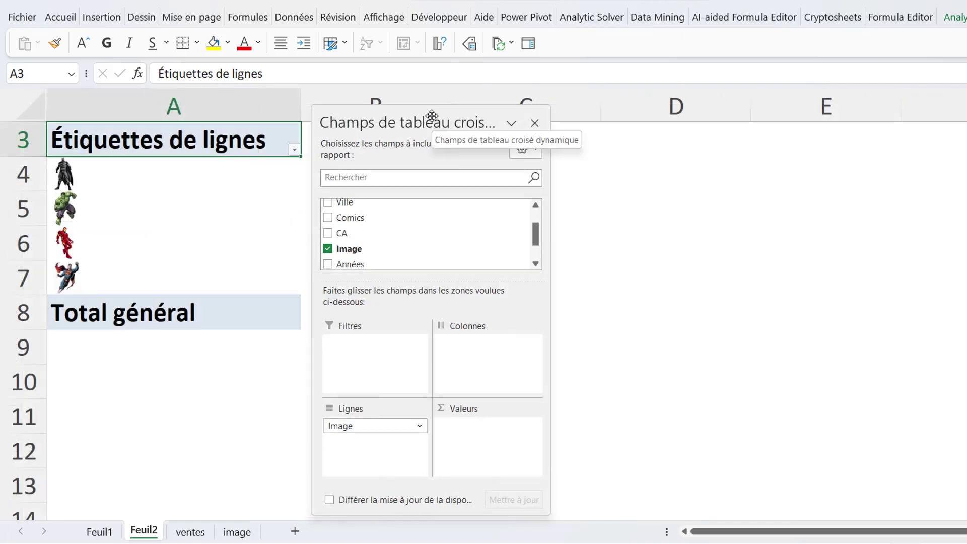
pyautogui.click(328, 233)
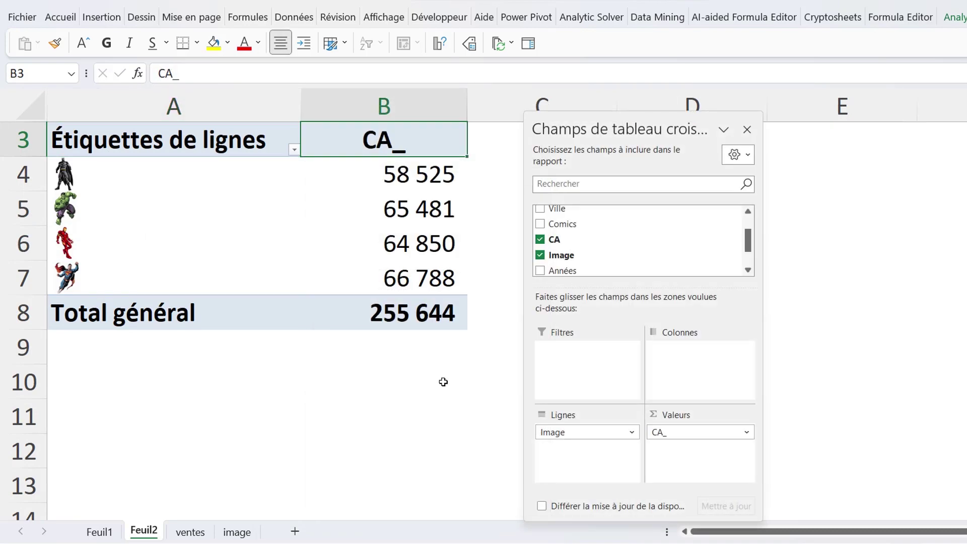
pyautogui.moveTo(557, 208)
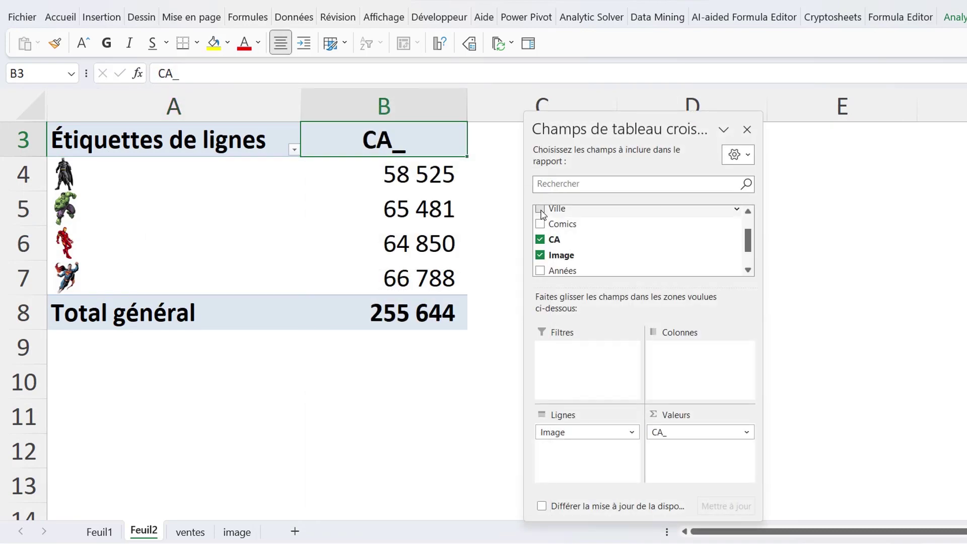
pyautogui.moveTo(543, 216); pyautogui.dragTo(586, 471)
# Close the field list and check Lyon's geography card among the nested city rows
pyautogui.click(747, 130)
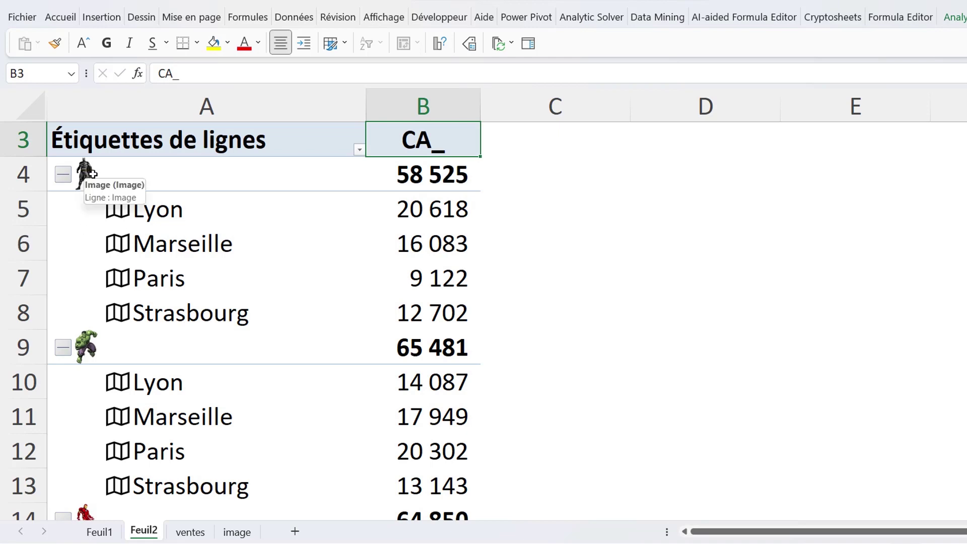
pyautogui.click(118, 210)
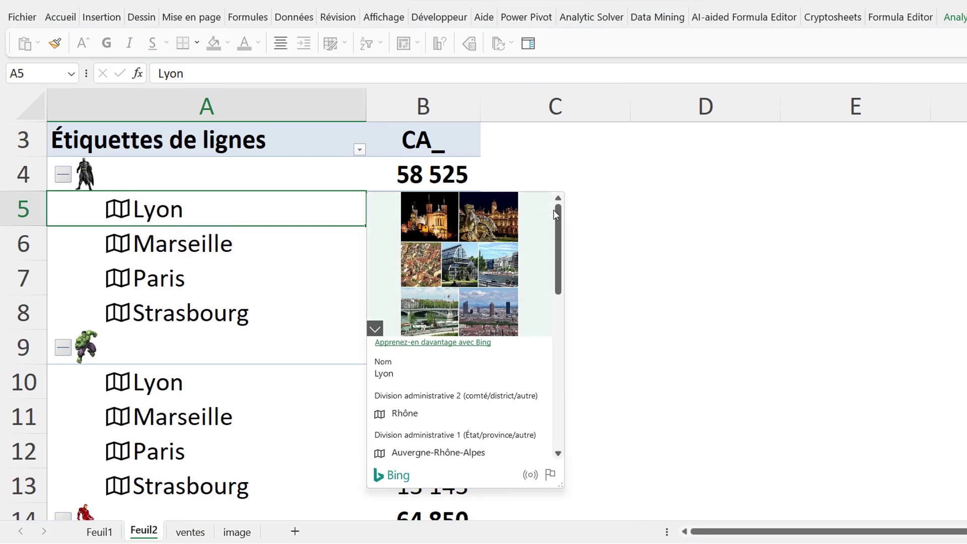
pyautogui.moveTo(555, 214); pyautogui.dragTo(556, 344)
pyautogui.press('Escape')
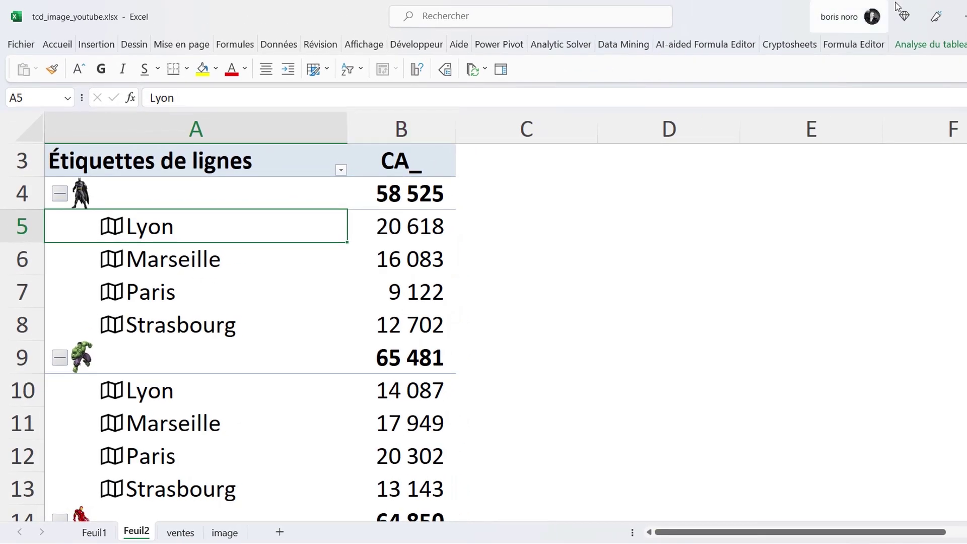
# Move the Image field from Lignes to Colonnes so hero pictures head the columns
pyautogui.click(941, 51)
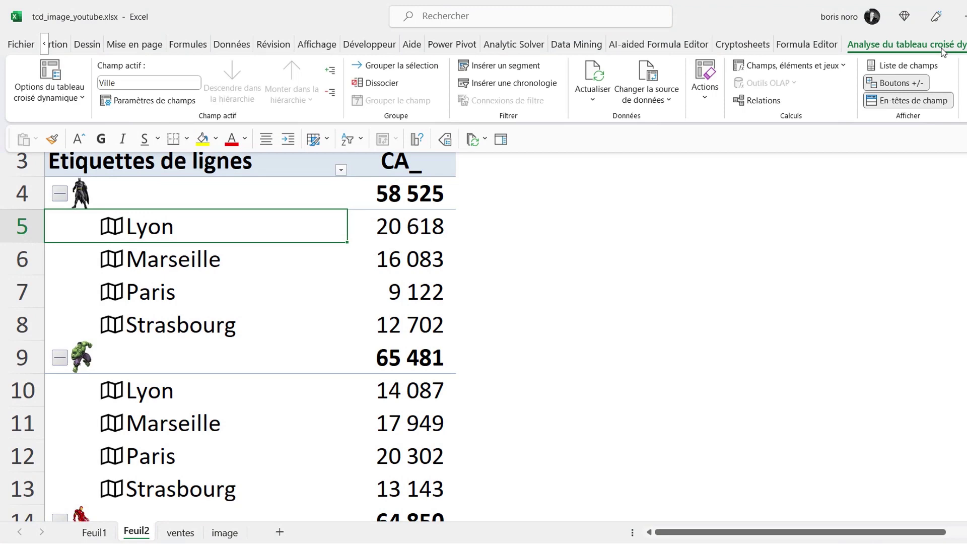
pyautogui.click(915, 66)
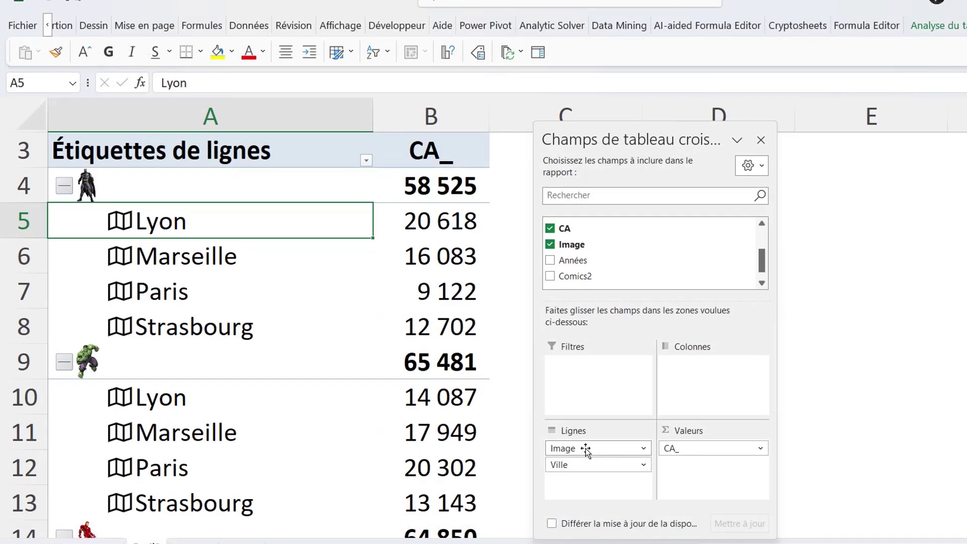
pyautogui.moveTo(585, 448); pyautogui.dragTo(703, 390)
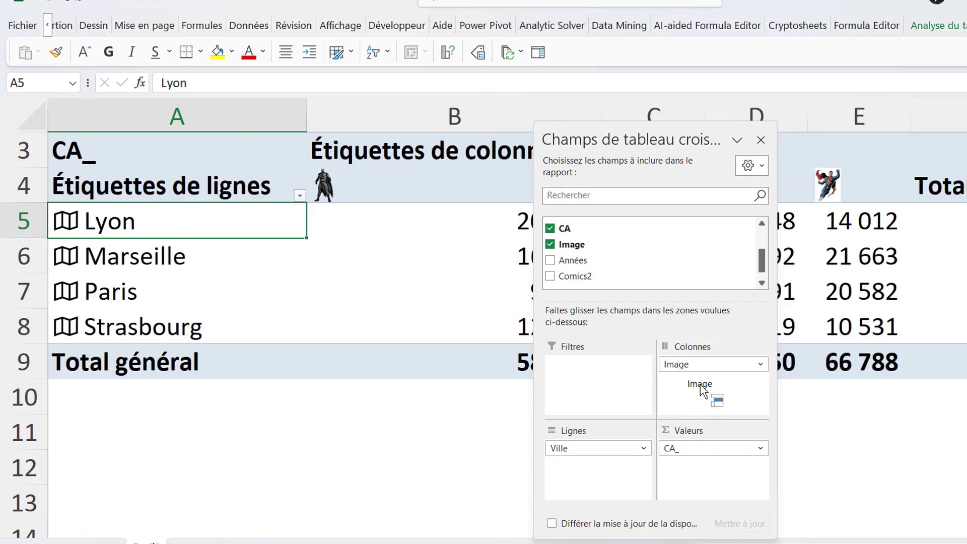
pyautogui.click(460, 447)
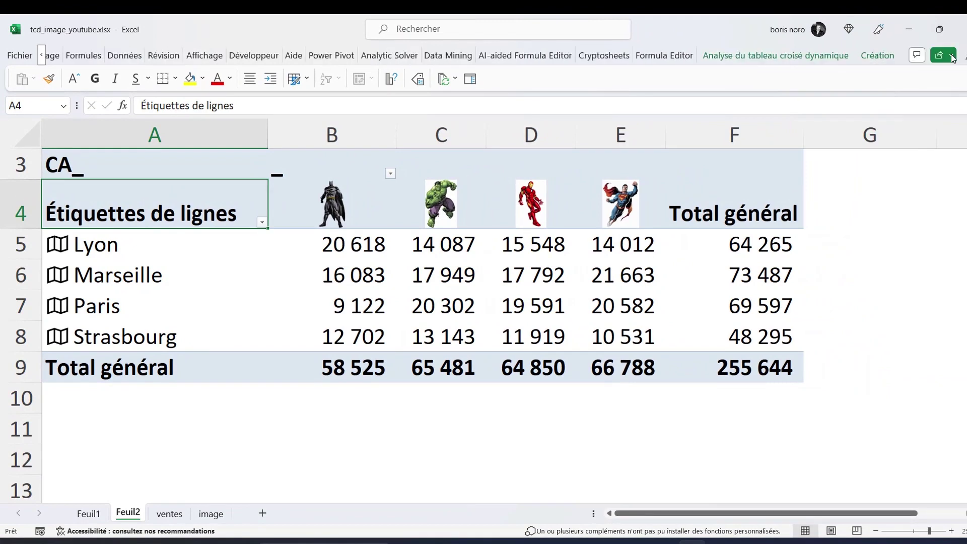
# Apply the first Clair style from the Création tab's pivot table styles gallery
pyautogui.click(876, 56)
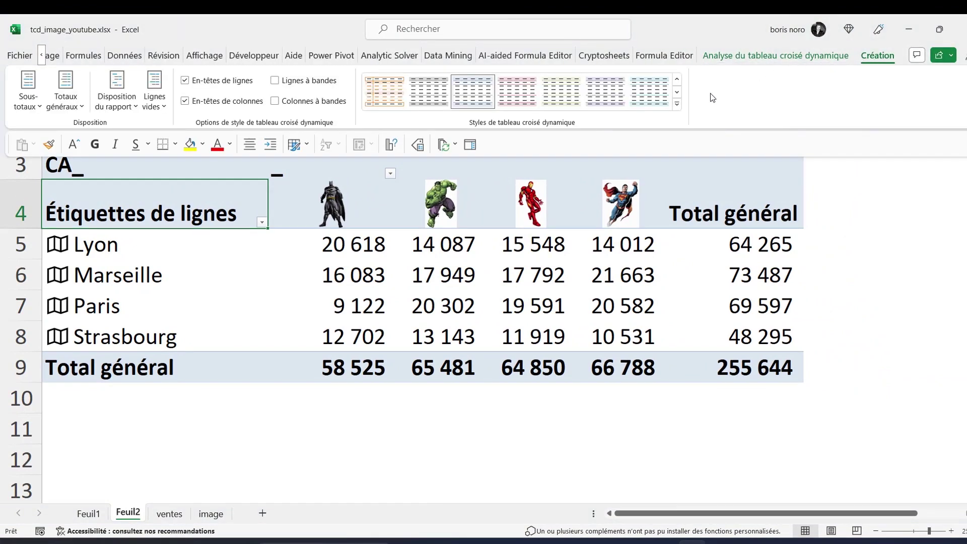
pyautogui.click(677, 104)
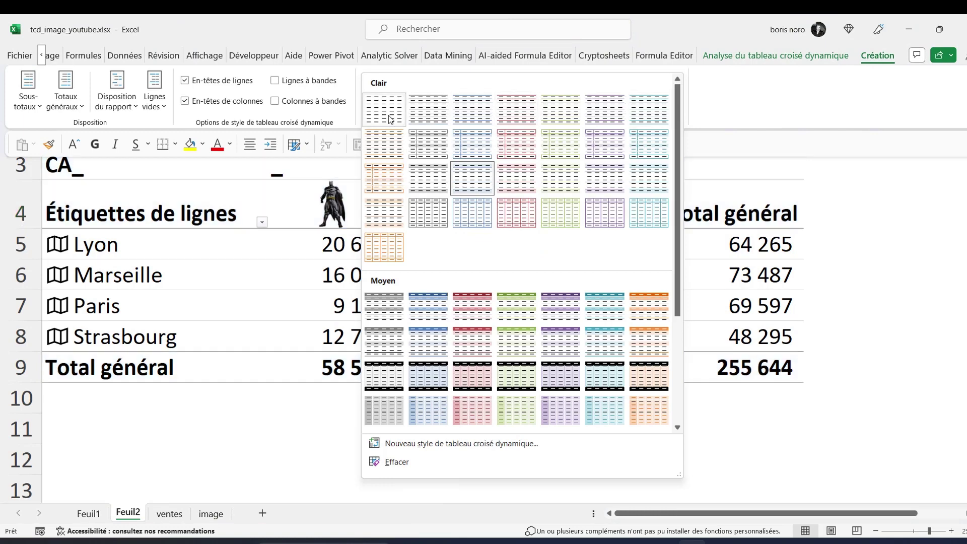
pyautogui.click(388, 116)
pyautogui.click(264, 451)
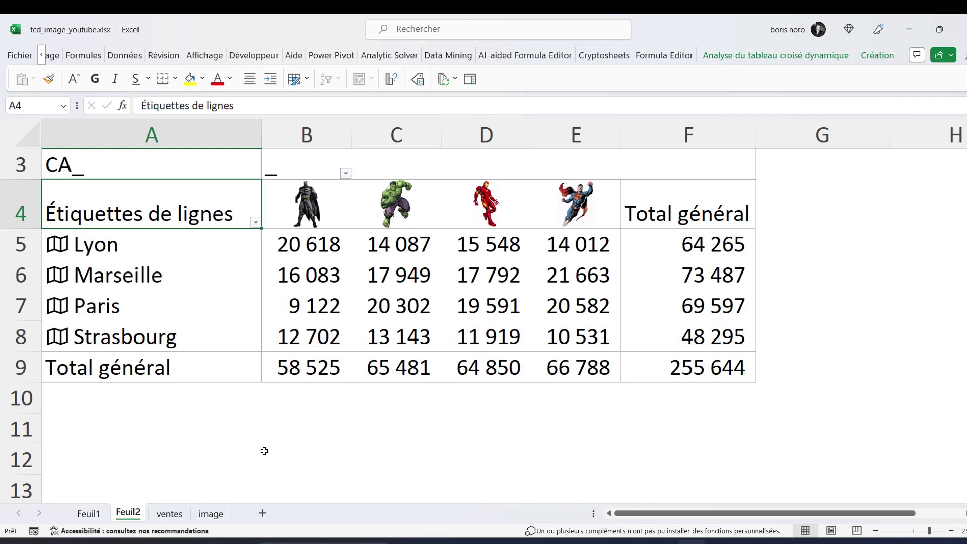
pyautogui.click(59, 247)
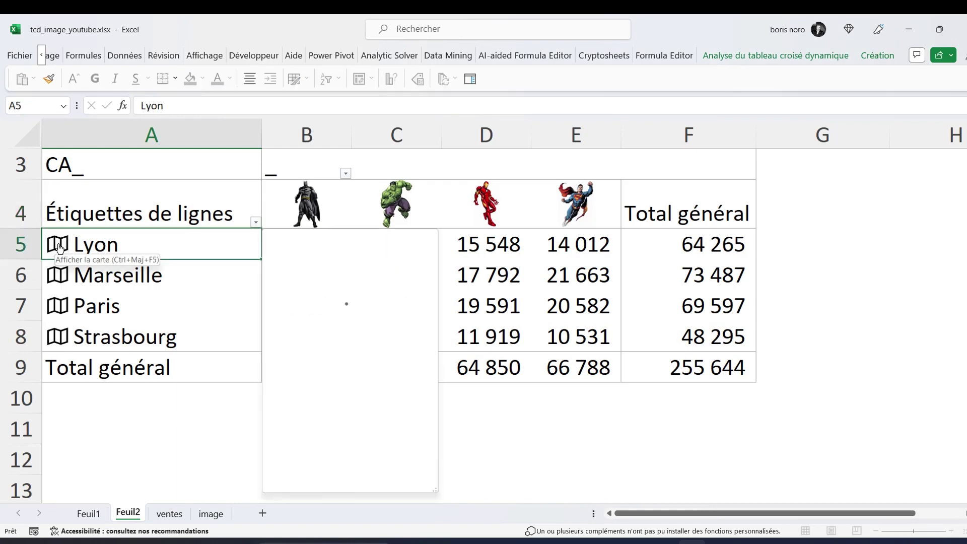
pyautogui.click(60, 278)
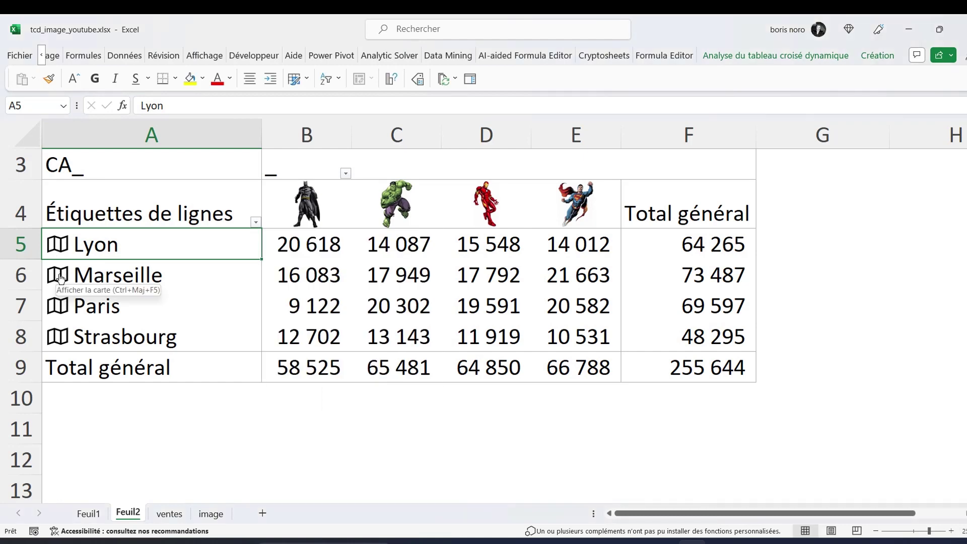
pyautogui.click(60, 277)
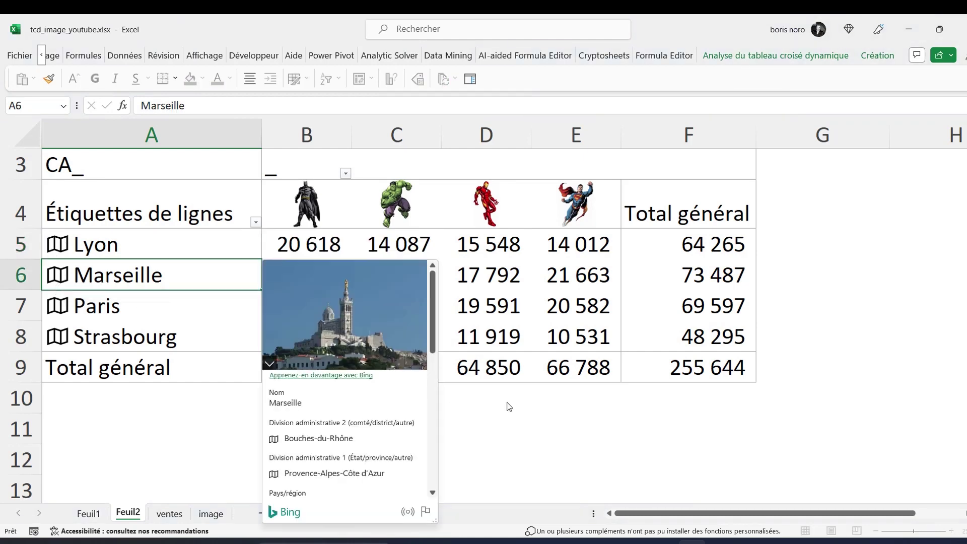